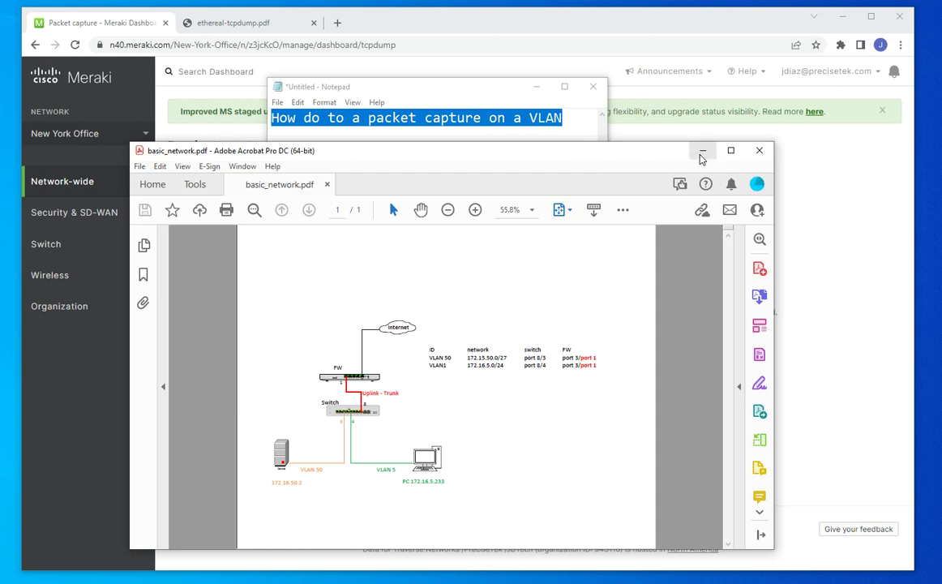
Minimize the note and the network diagram, and switch the Meraki packet capture page to security appliances.
left_click(531, 94)
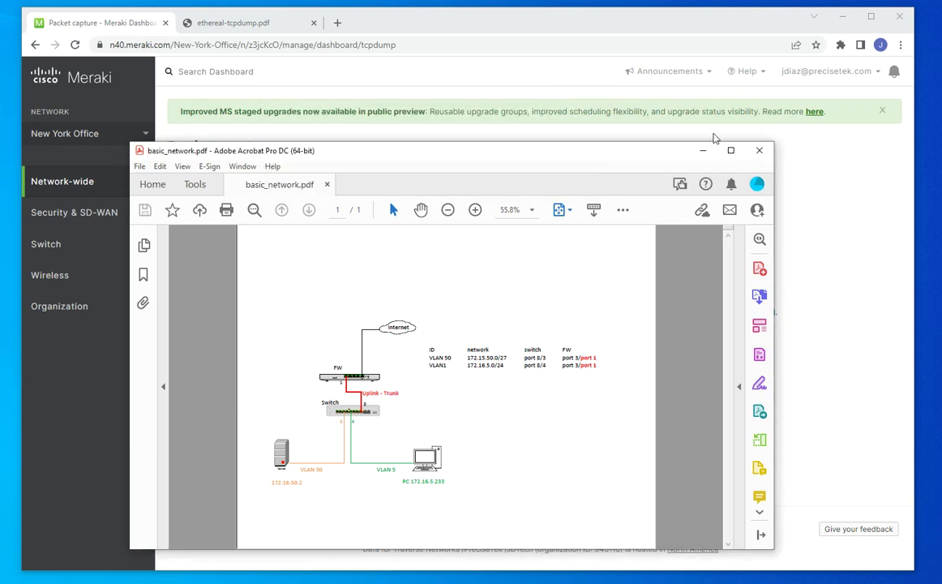
left_click(702, 151)
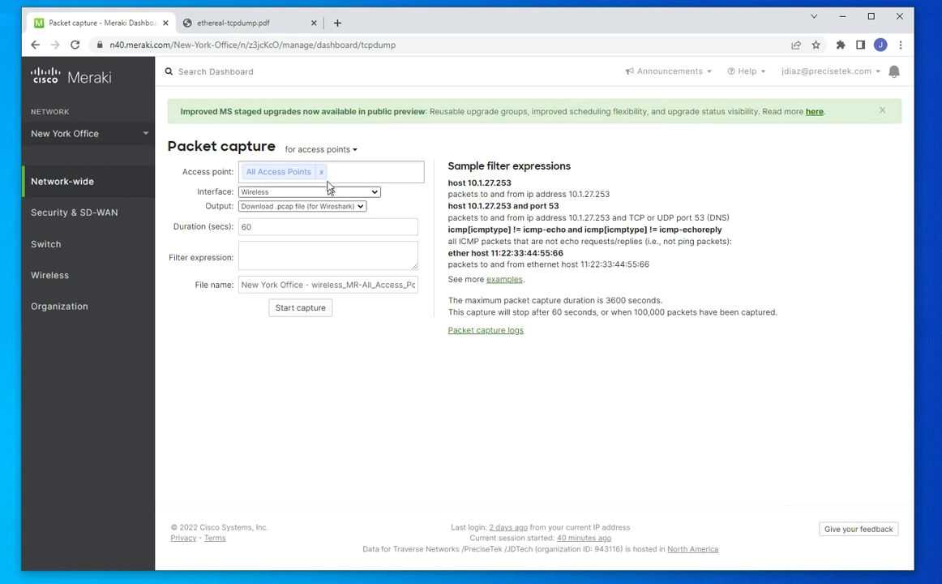
mouse_move(47, 175)
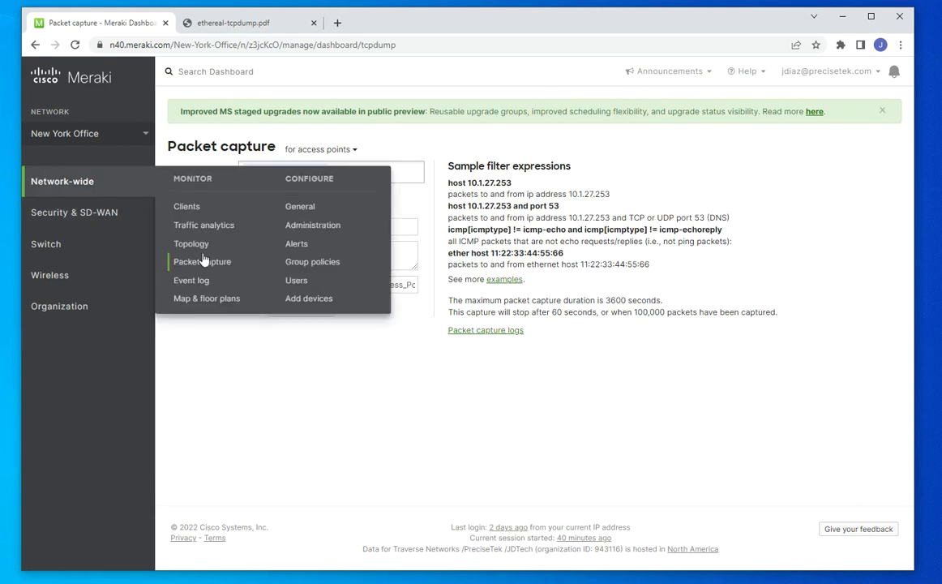
left_click(338, 365)
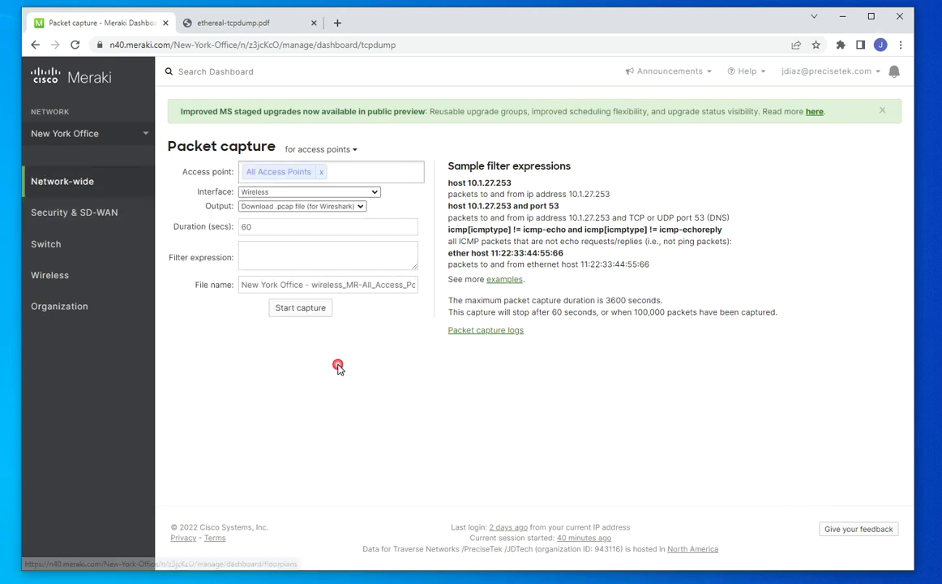
left_click(357, 152)
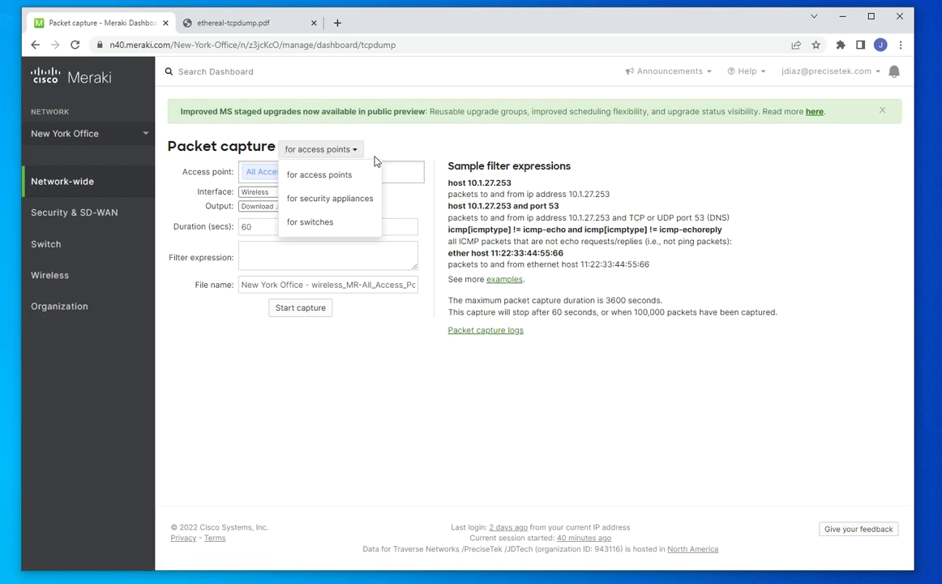
left_click(344, 203)
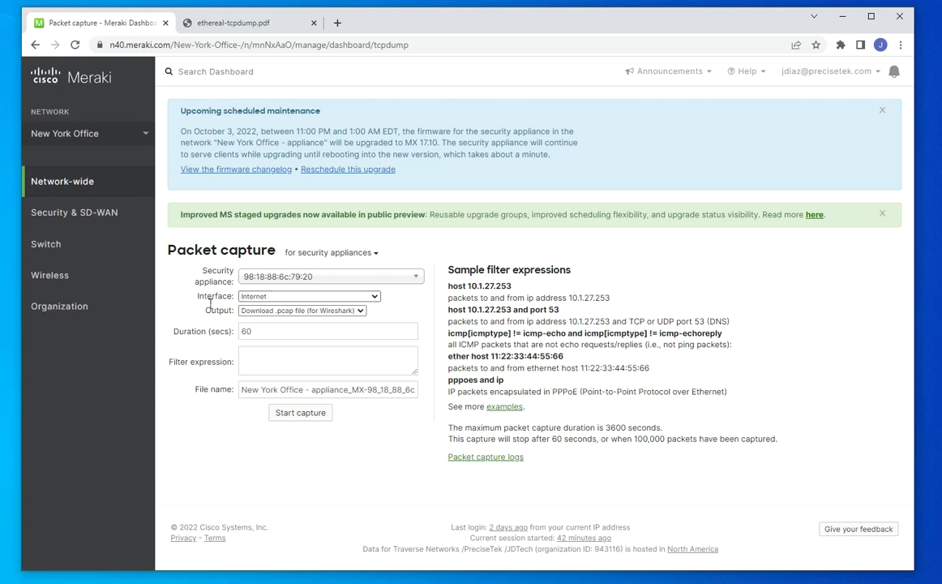
Set the security appliance's capture interface to LAN.
left_click_drag(209, 300, 235, 297)
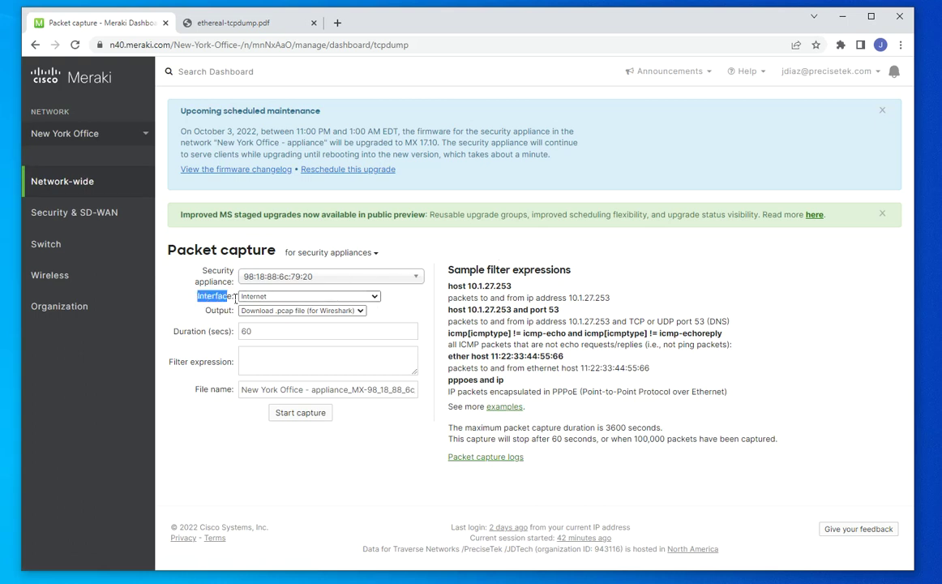
left_click(376, 297)
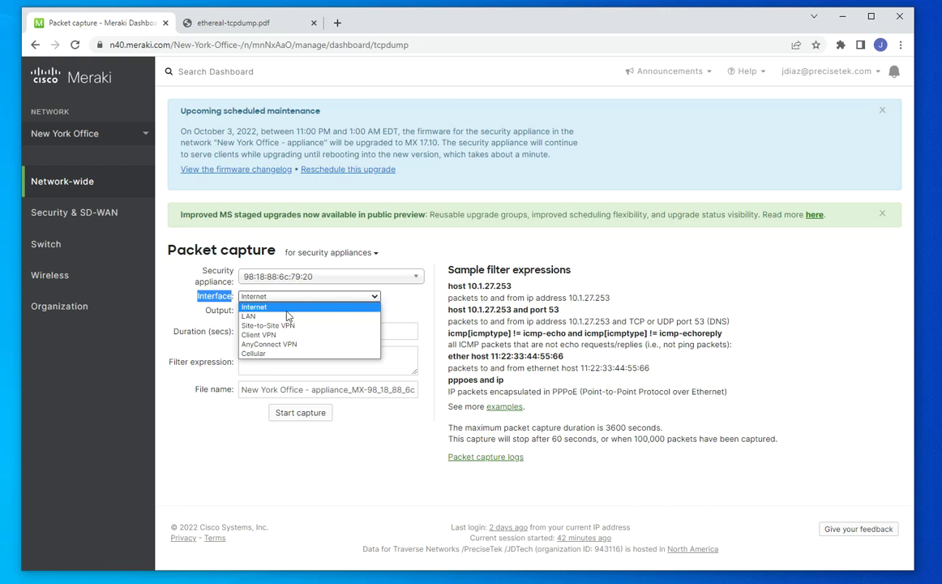
left_click(253, 322)
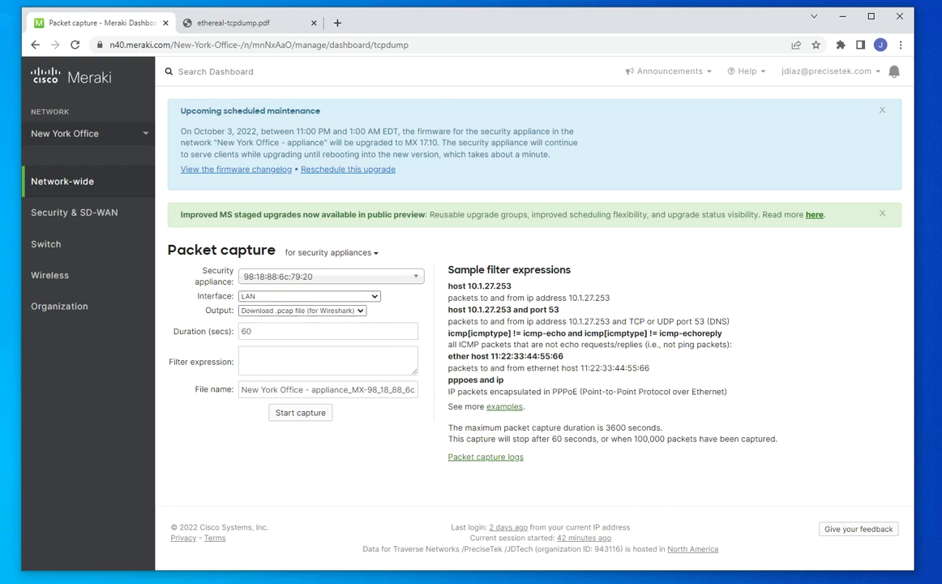
Check the VLAN uplink in the basic_network.pdf diagram and review the available capture interfaces, keeping LAN.
key("alt+Tab")
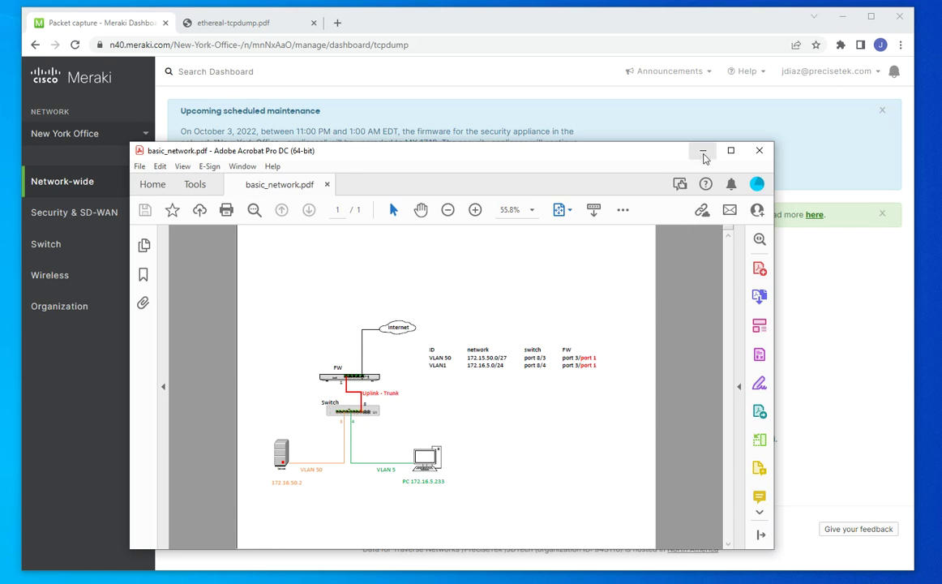
left_click(703, 151)
left_click(376, 297)
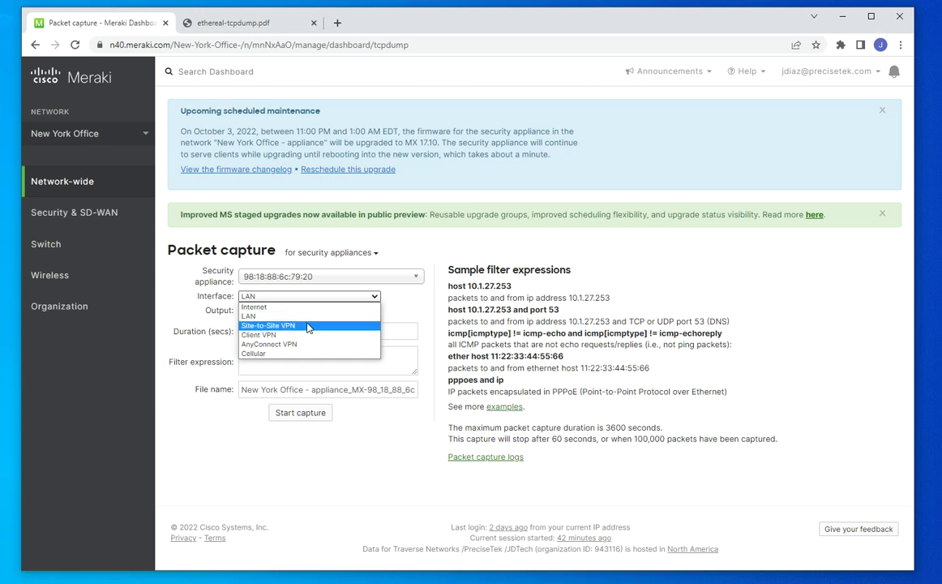
left_click(283, 297)
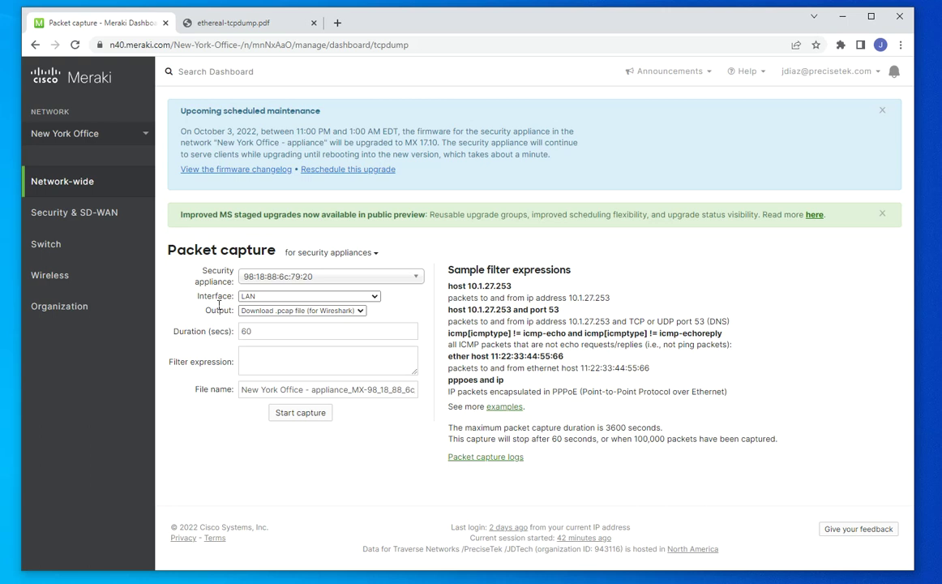
Run the LAN packet capture with an empty filter expression and stop it before the full duration ends.
left_click(253, 365)
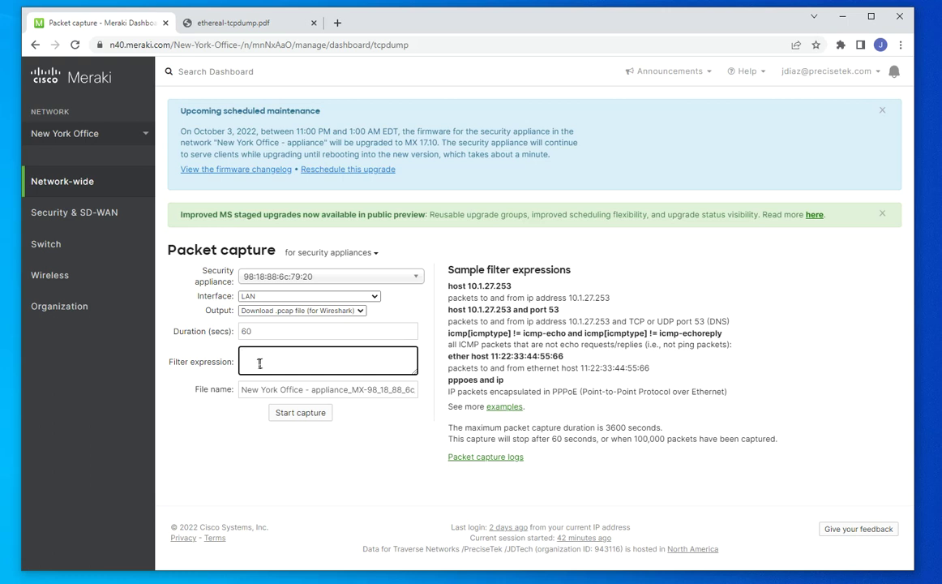
left_click(300, 418)
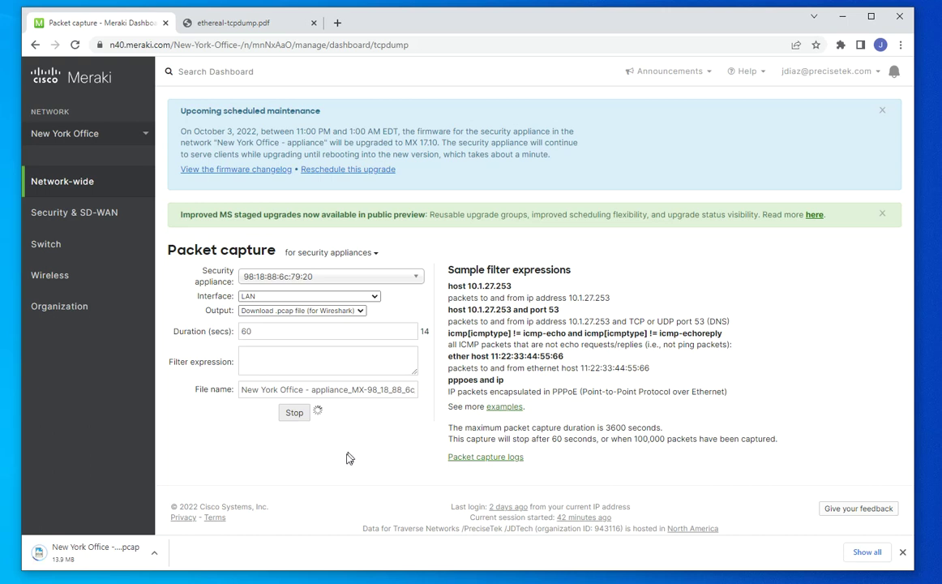
left_click(295, 414)
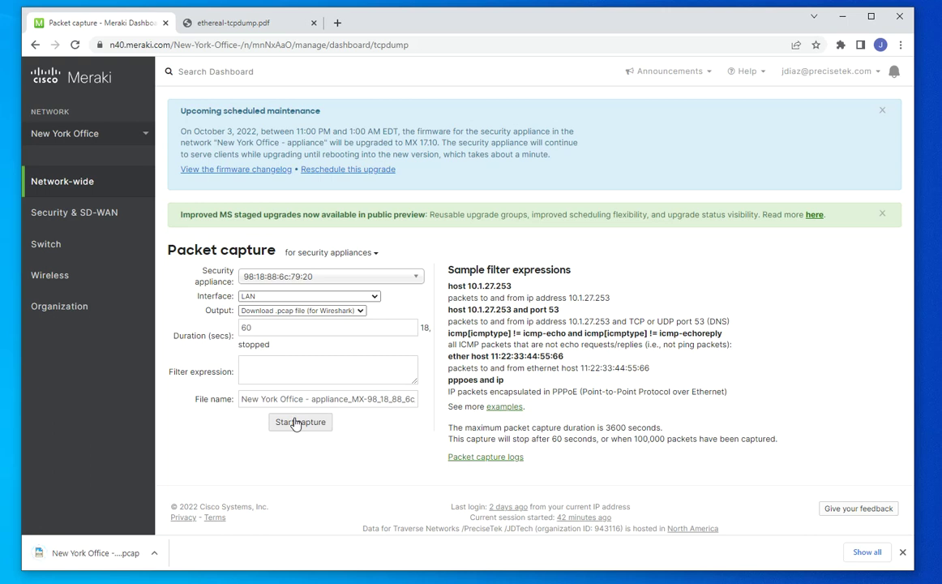
Open the downloaded New York Office .pcap file in Wireshark and reposition its window over the dashboard.
left_click(263, 379)
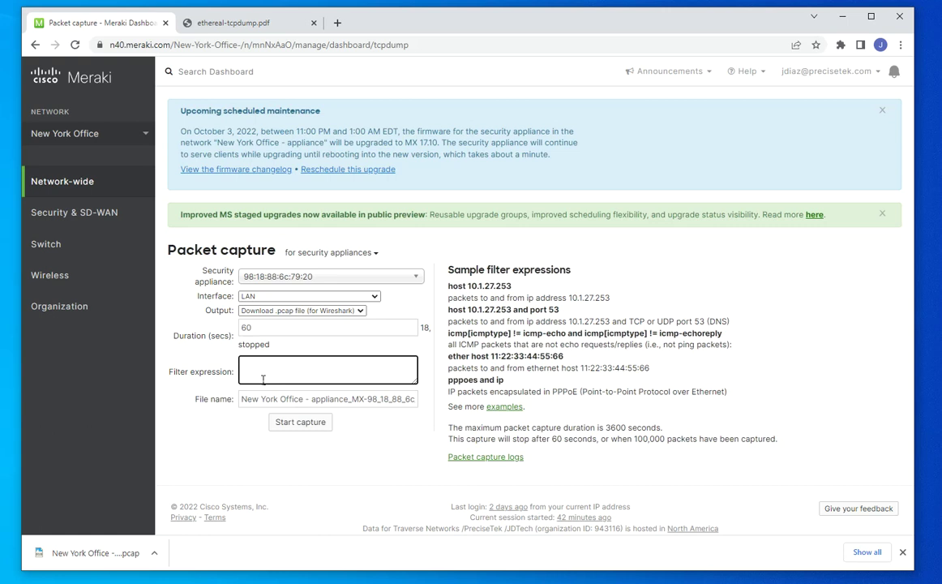
left_click(81, 558)
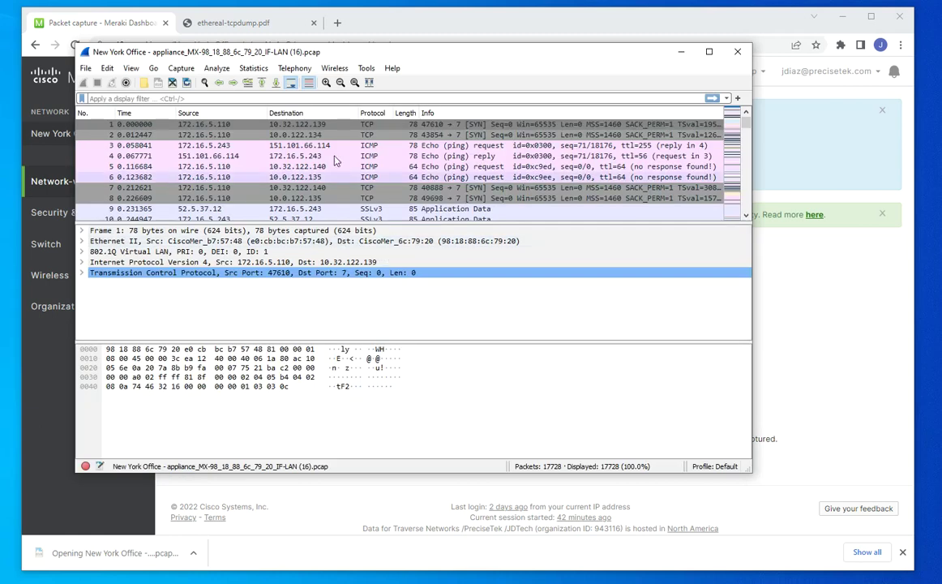
scroll(239, 168, "down", 2)
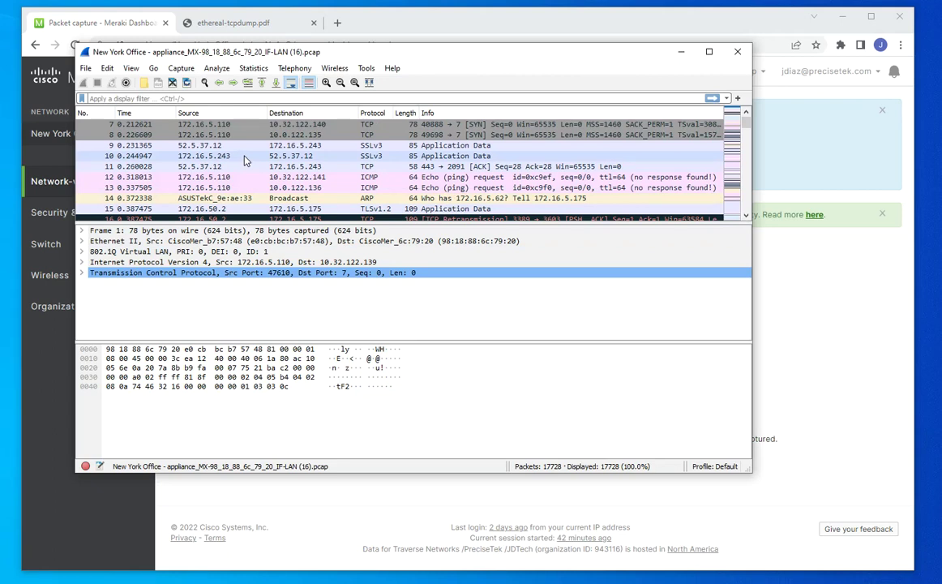
left_click_drag(302, 47, 355, 58)
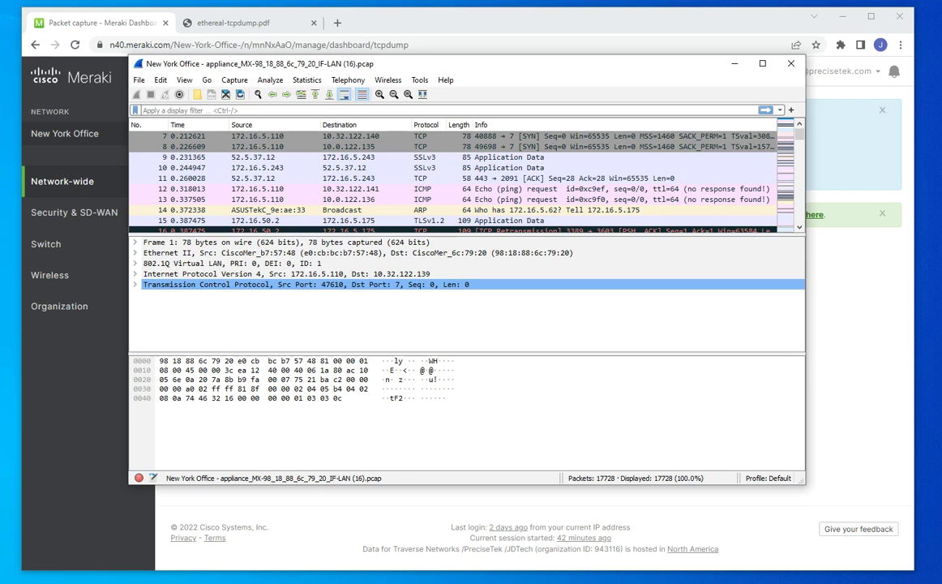
Consult the network diagram for the server's address and filter the captured packets with ip.addr == 172.16.50.2.
key("alt+Tab")
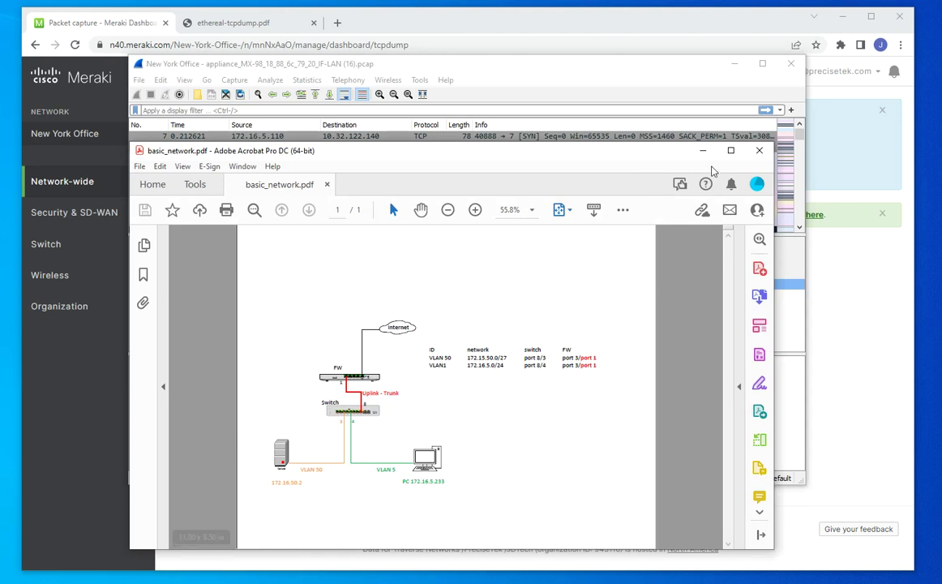
left_click(702, 151)
left_click(202, 110)
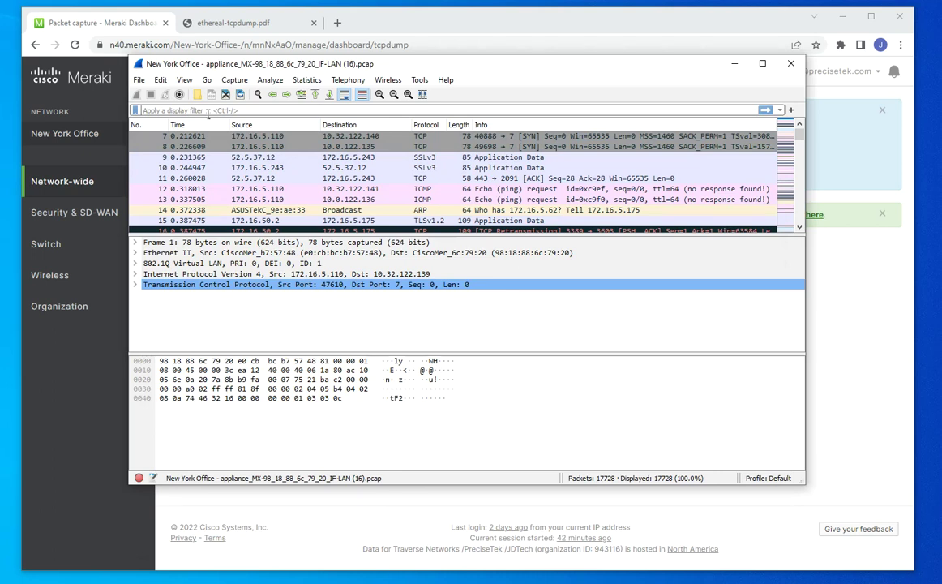
type("ip")
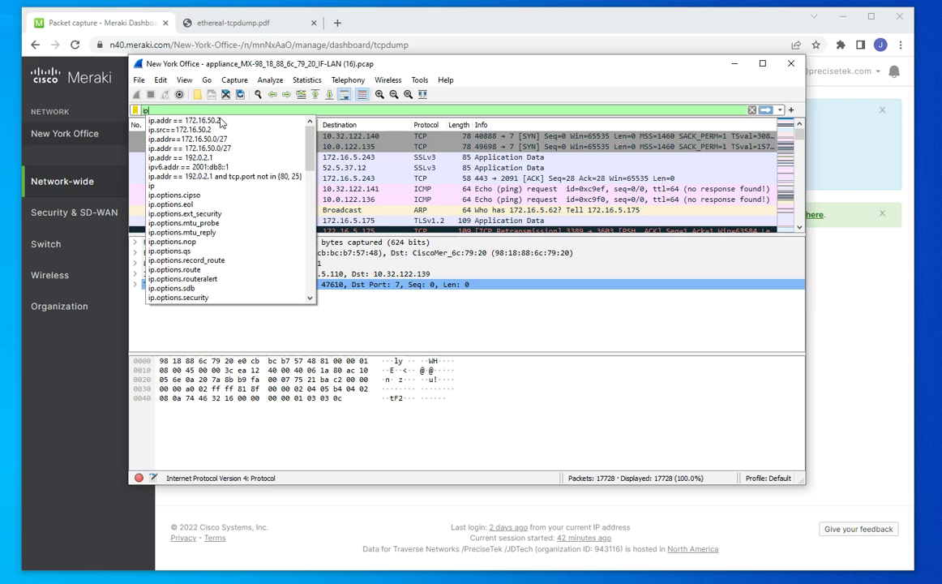
left_click(203, 120)
key("Return")
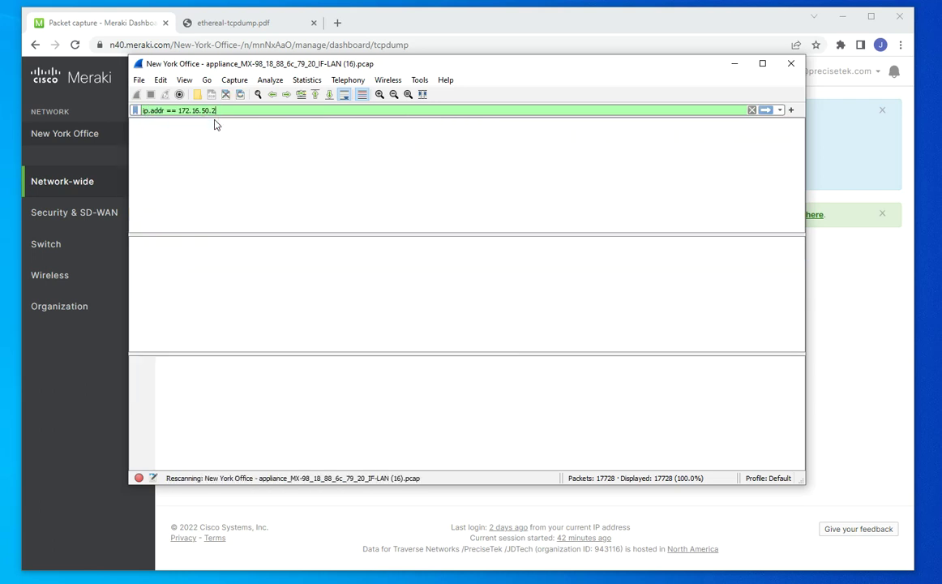
scroll(359, 207, "down", 20)
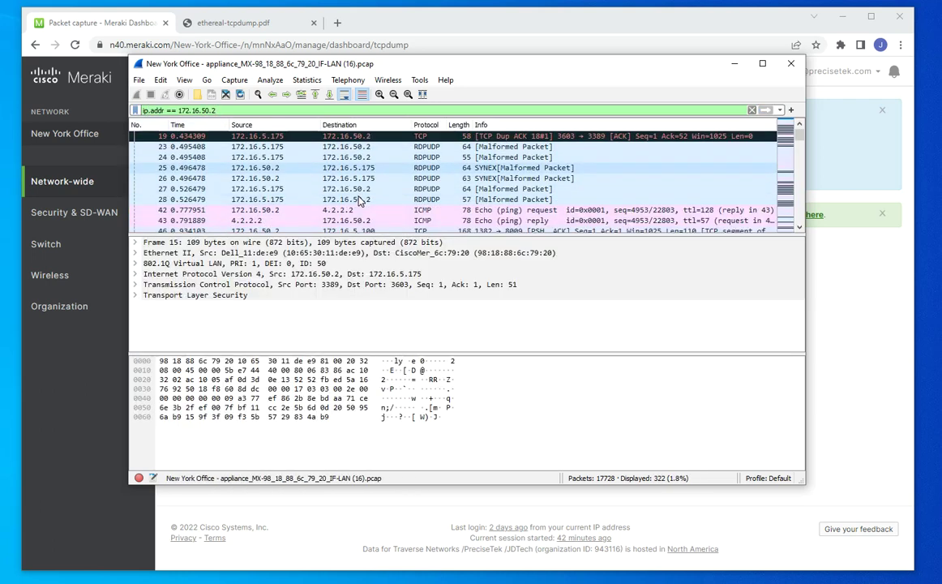
scroll(360, 189, "up", 20)
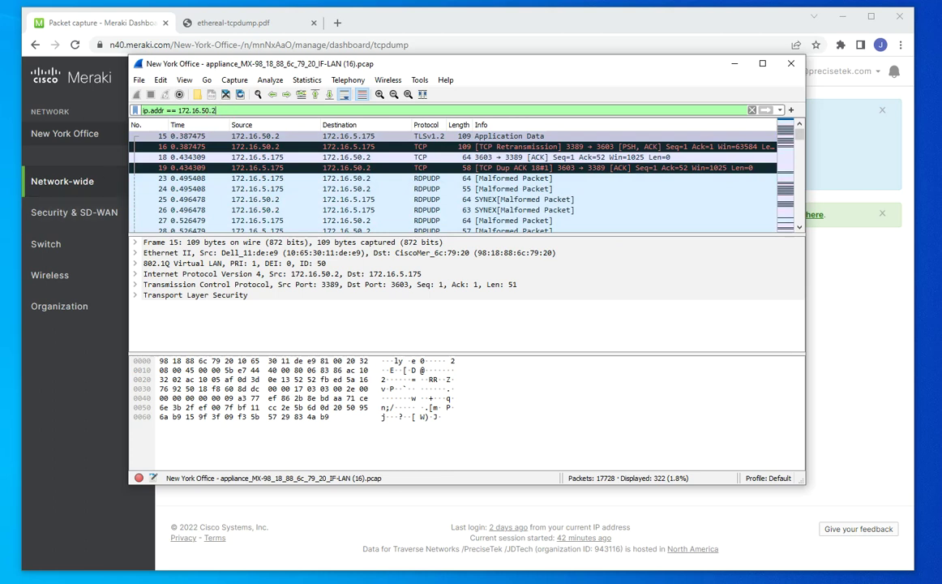
Replace the display filter with icmp and apply it to the captured packets.
left_click_drag(215, 110, 91, 112)
type("icmp")
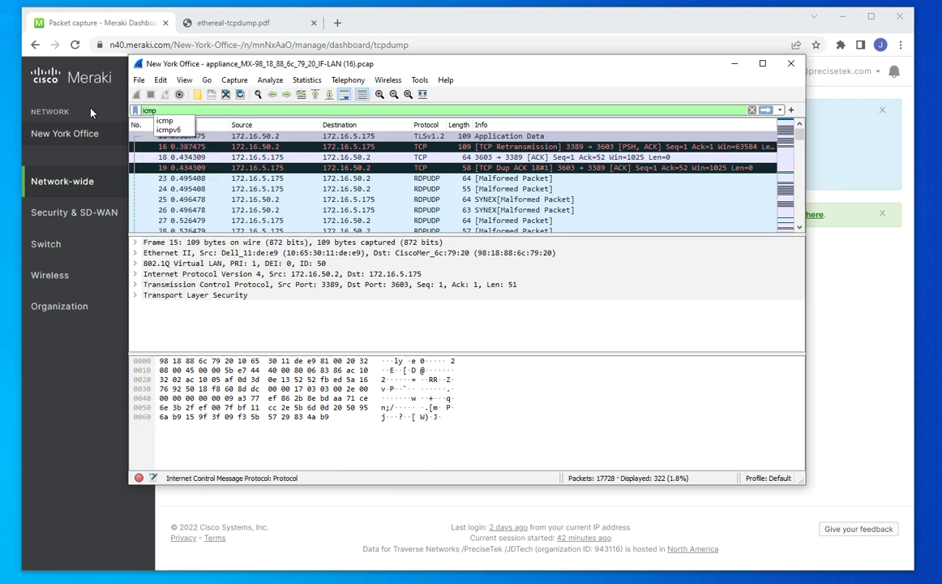
key("Return")
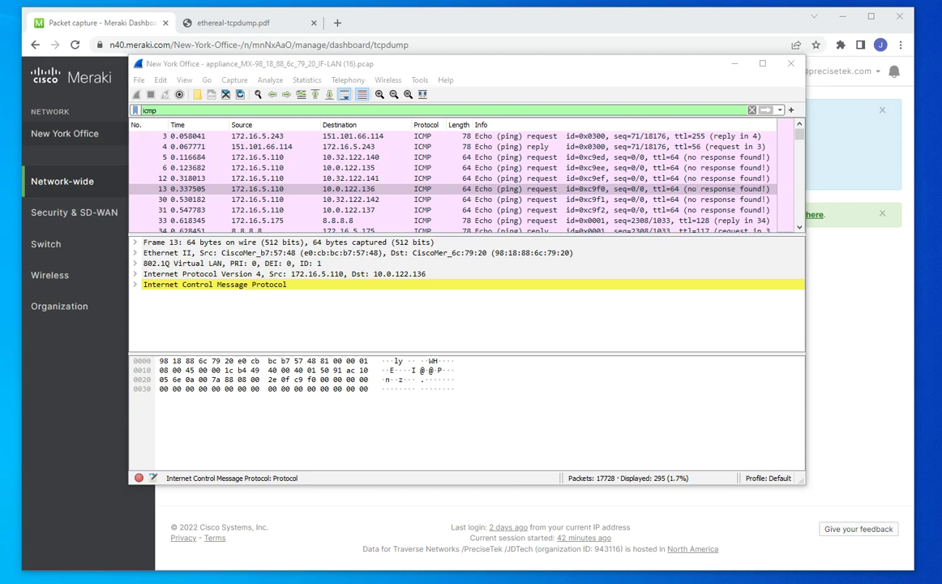
Erase the icmp expression from Wireshark's display filter.
left_click(163, 110)
key("BackSpace")
key("BackSpace")
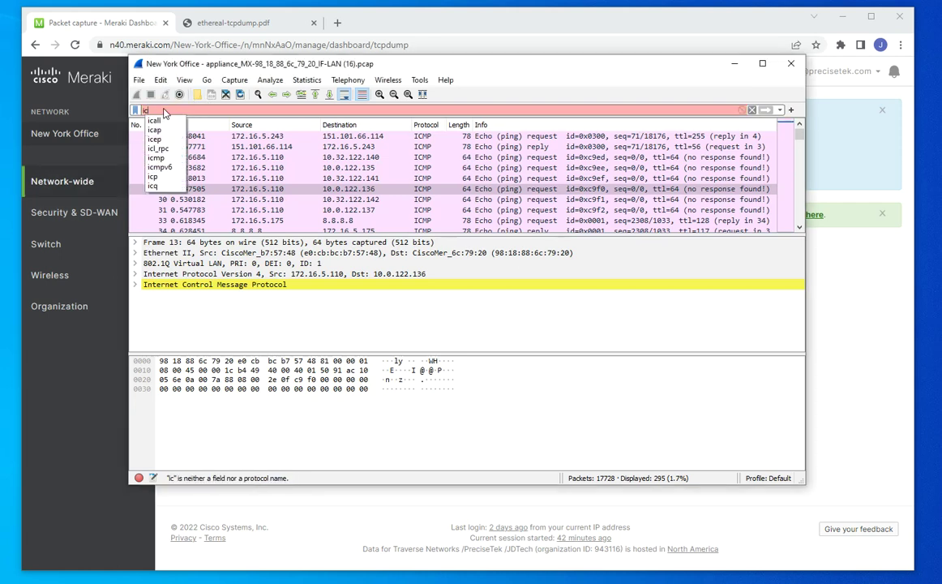
key("BackSpace")
key("BackSpace")
type("ethe")
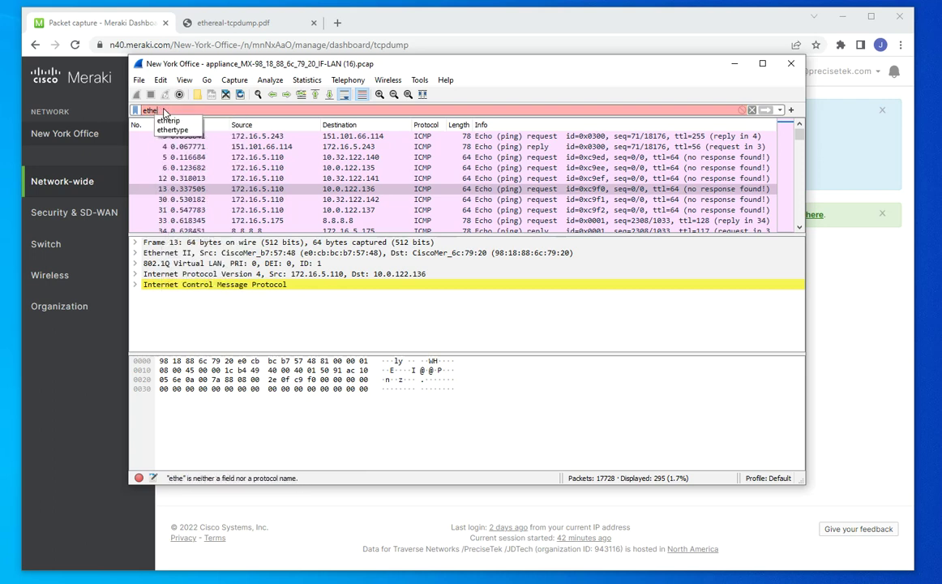
key("BackSpace")
key("BackSpace")
key("BackSpace")
key("BackSpace")
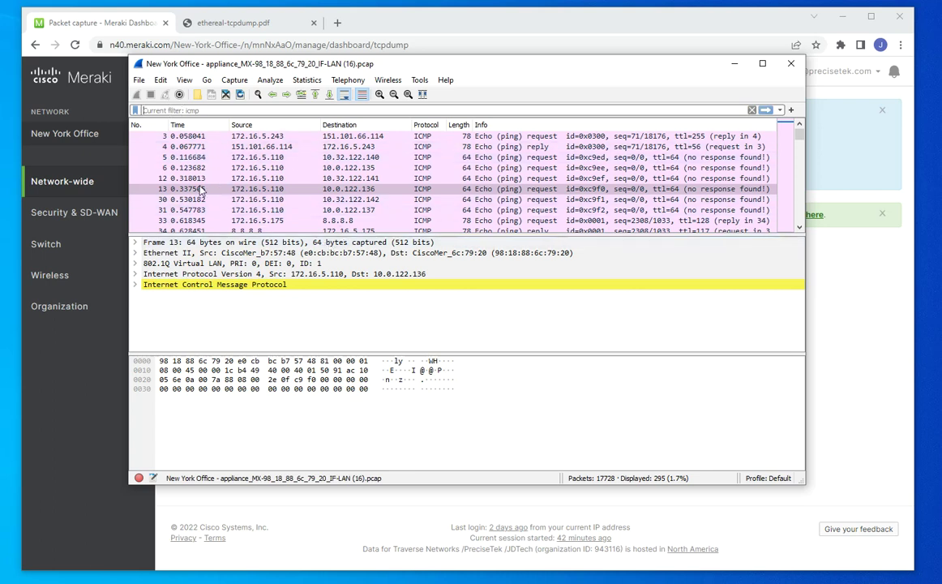
Minimize Wireshark to return to the Meraki packet capture page.
left_click(735, 63)
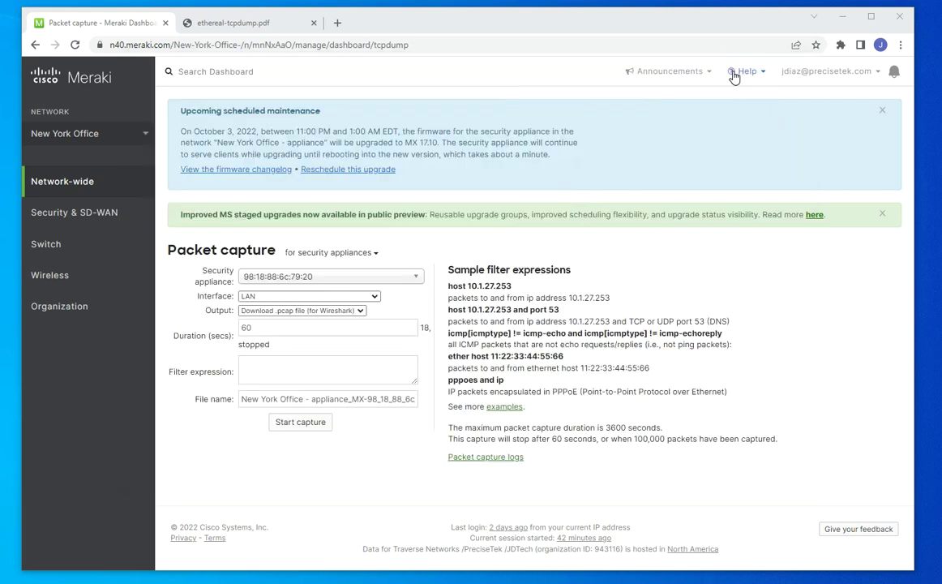